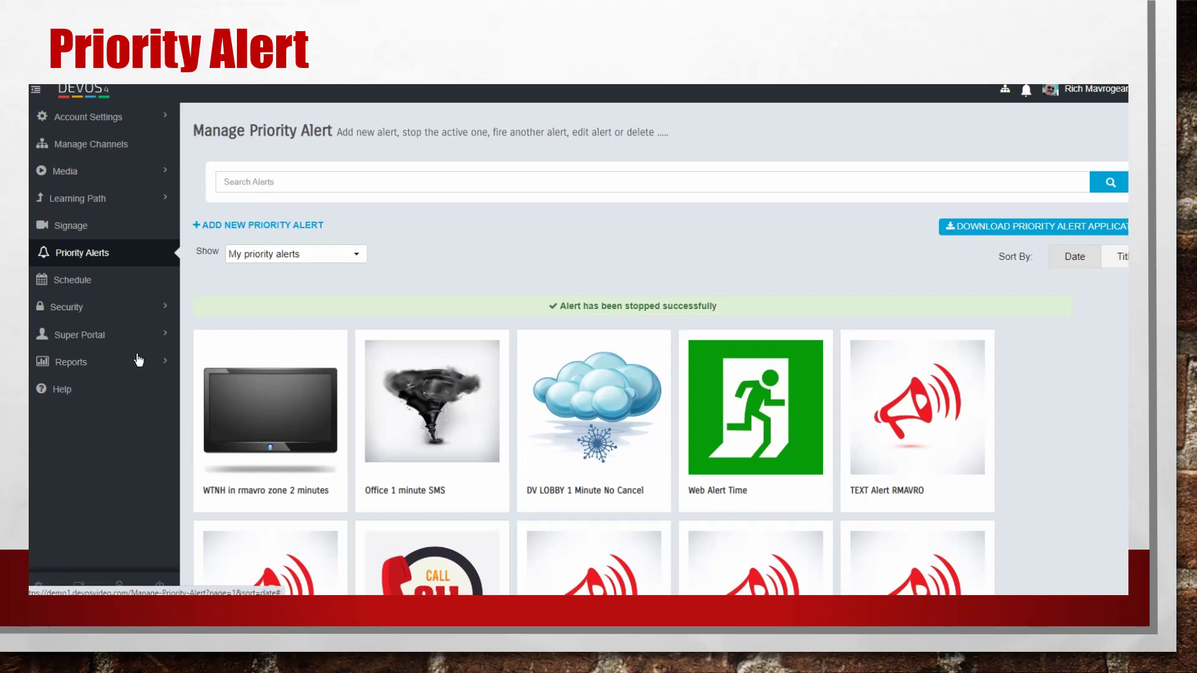
- Open the 'WTNH in rmavro zone 2 minutes' alert for editing and set its zone to RMAVRO
mouse_move(275, 480)
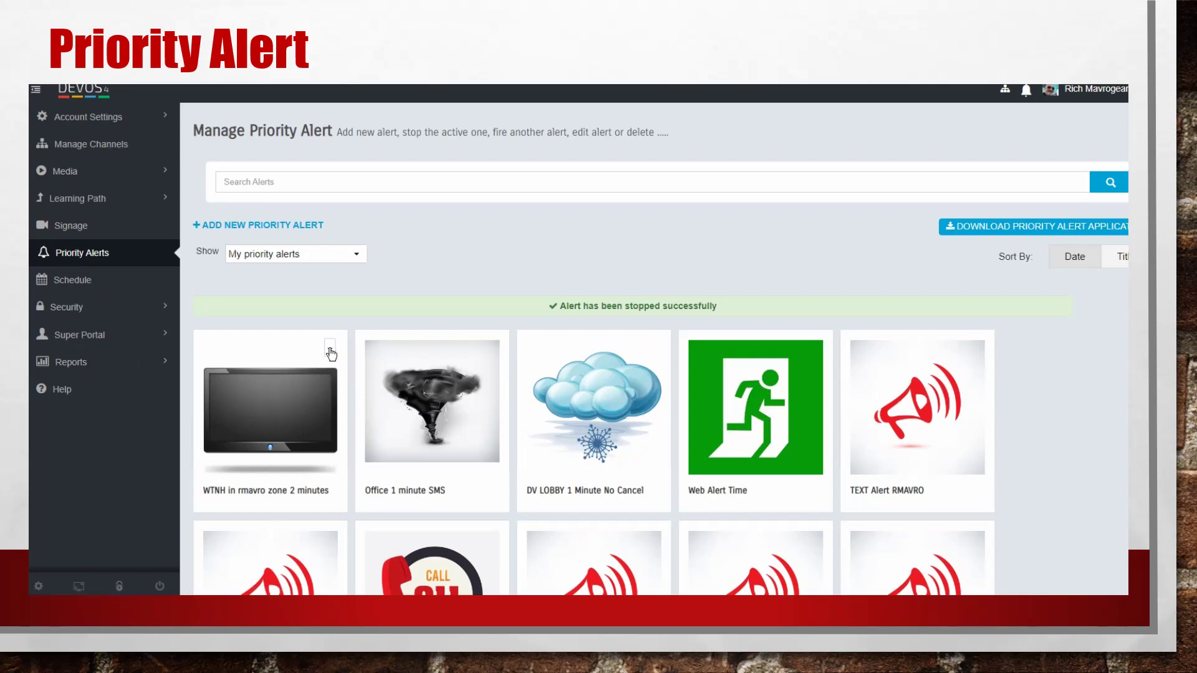
left_click(329, 349)
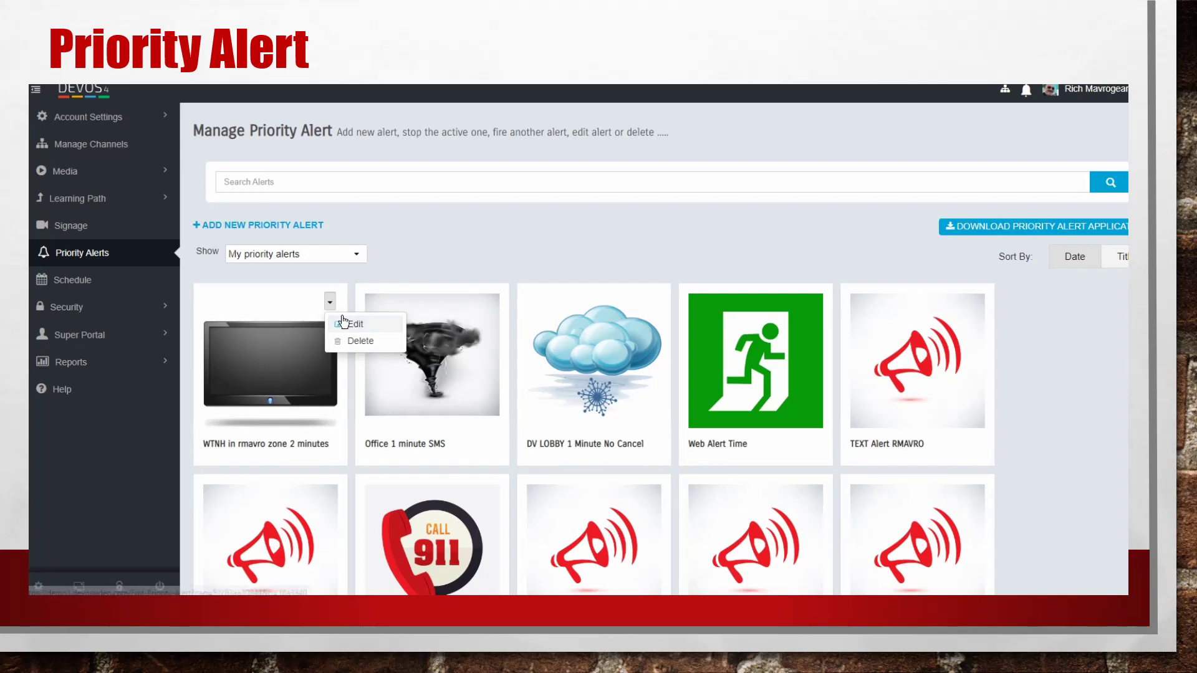
left_click(349, 323)
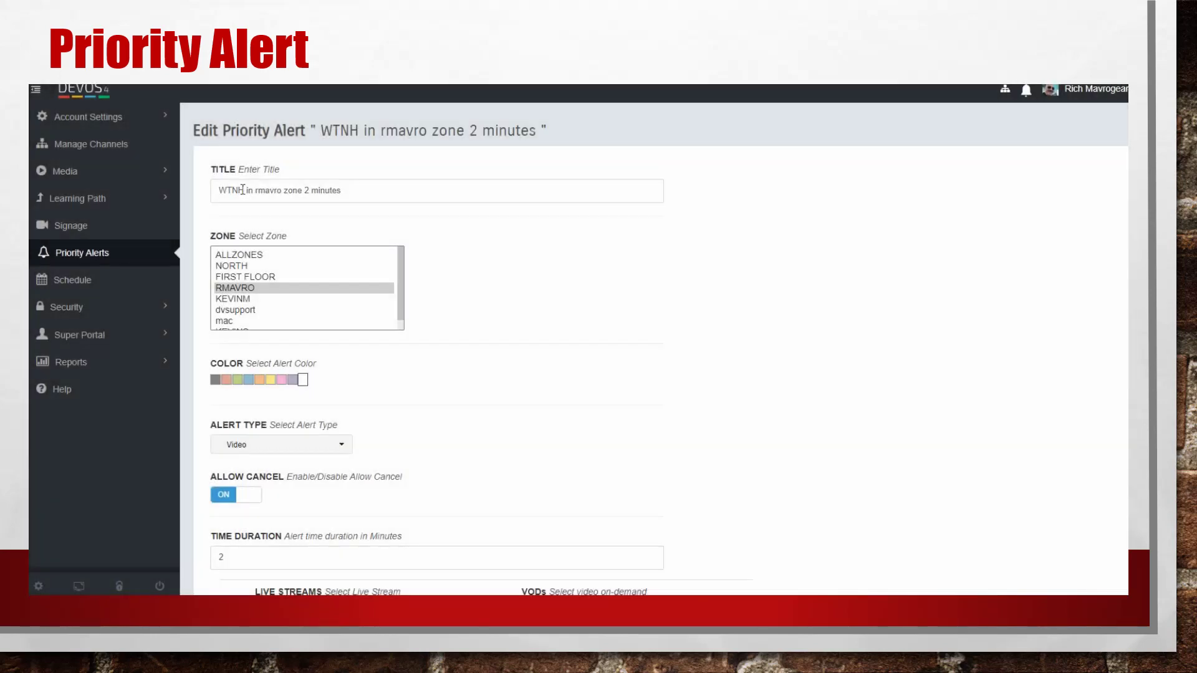
left_click(228, 290)
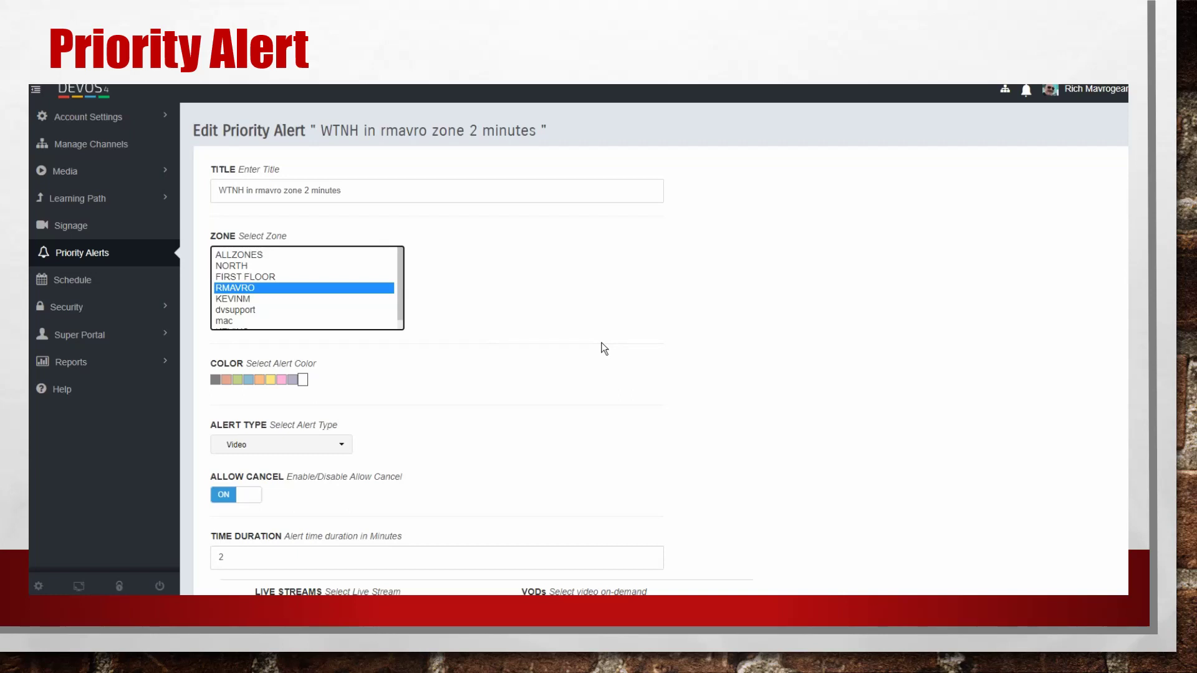
- Make the alert colour orange and keep Video as the alert type
scroll(570, 351, "down", 1)
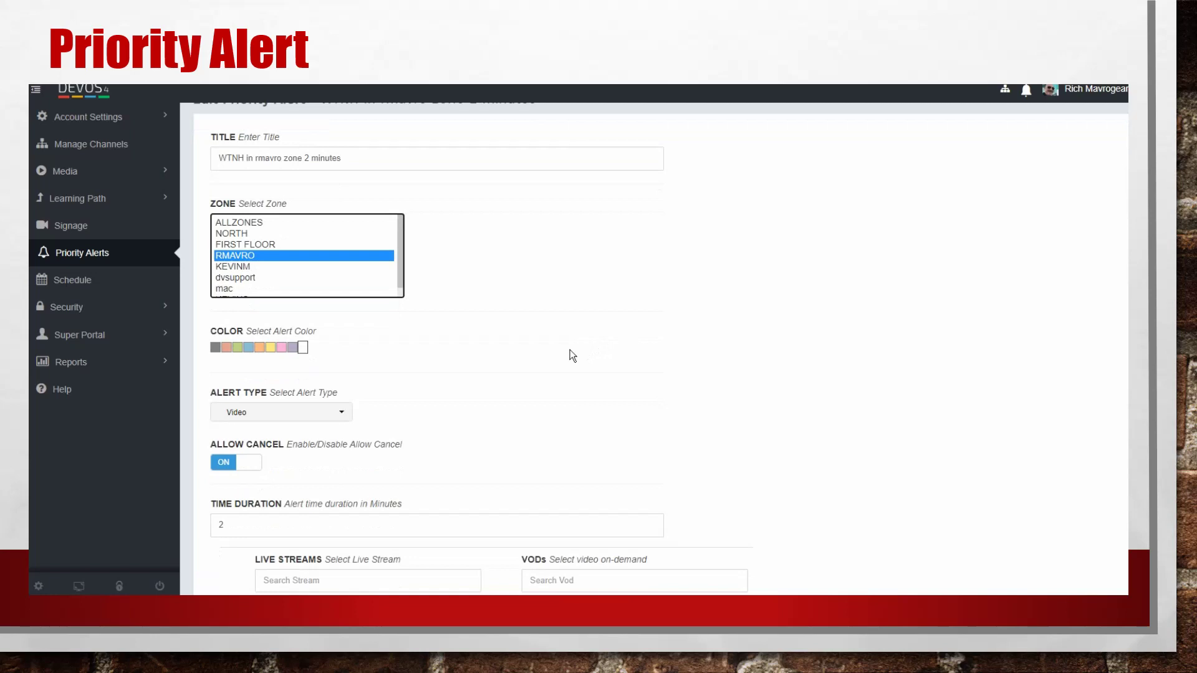
left_click(264, 317)
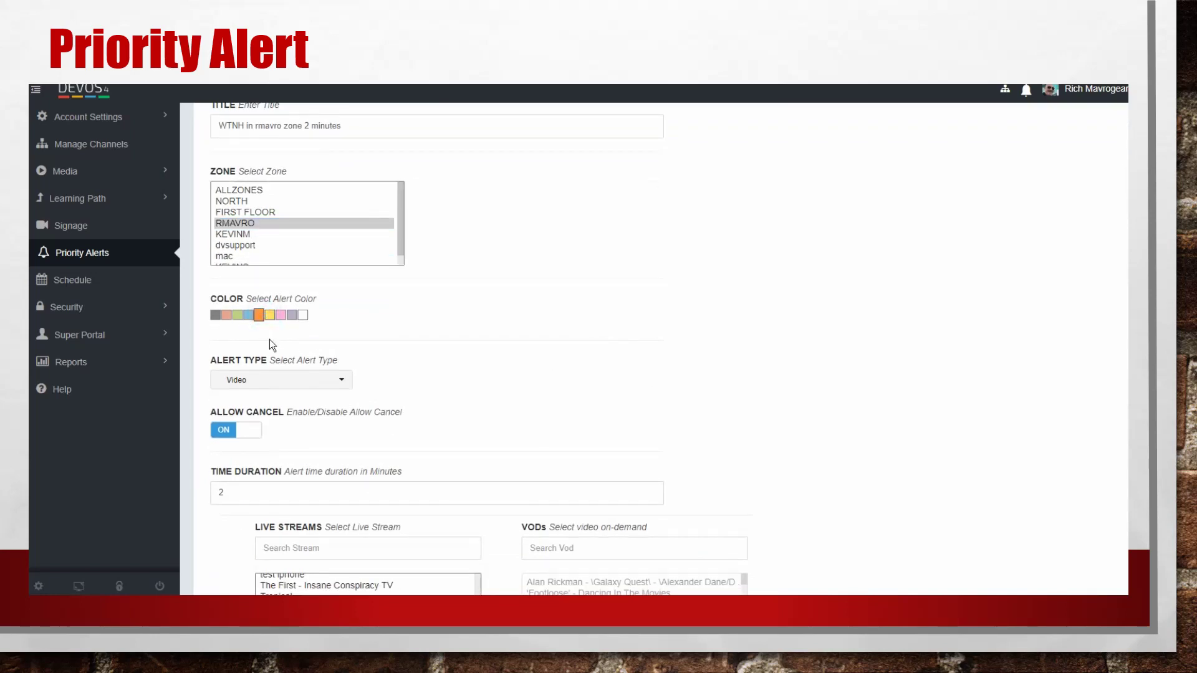
scroll(268, 328, "down", 1)
left_click(269, 323)
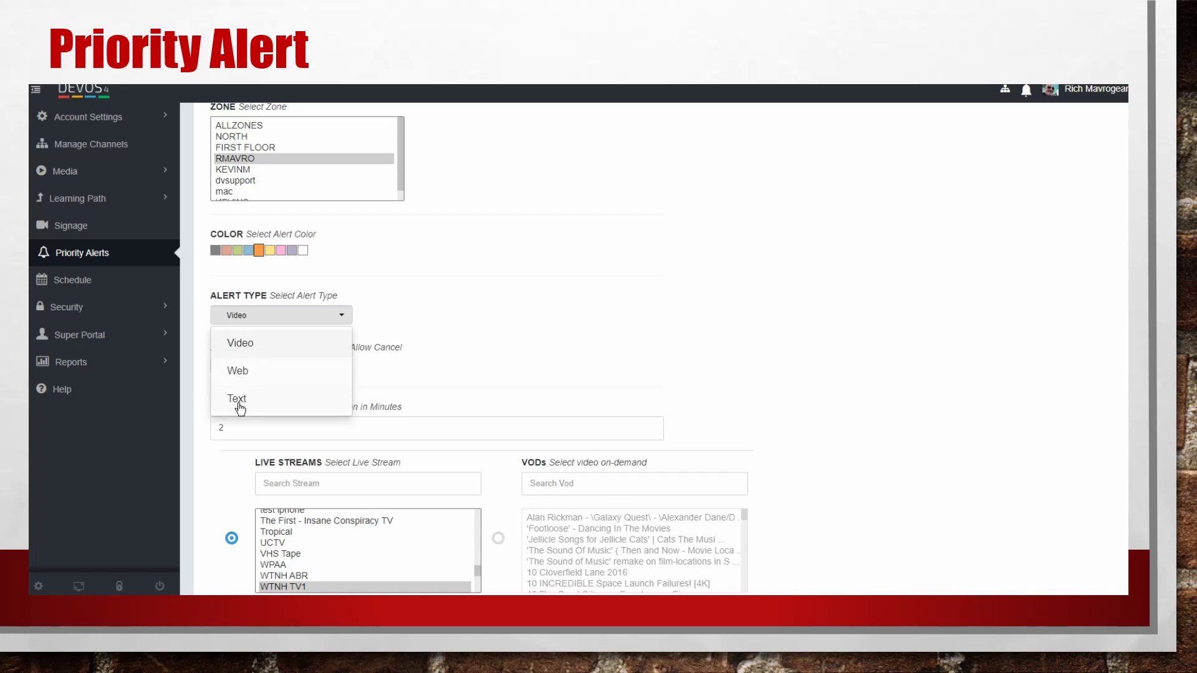
left_click(492, 291)
scroll(492, 291, "down", 3)
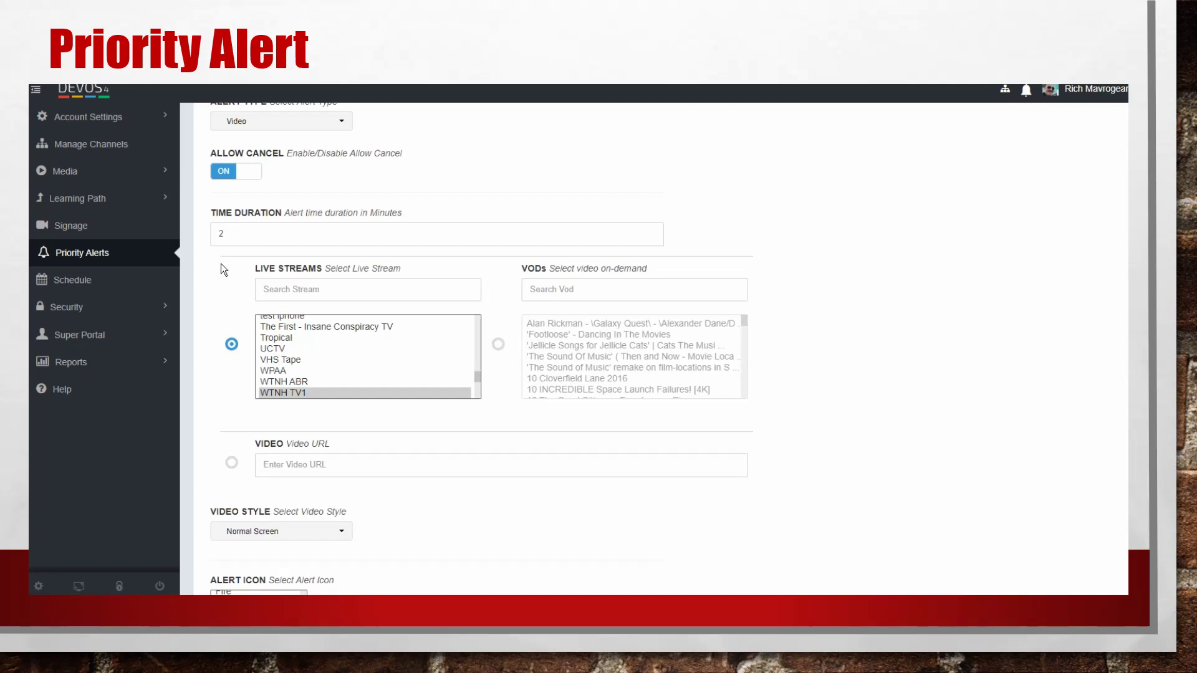
- Try the Run, Twister and Warning alert icons, then set the icon back to TV
scroll(220, 274, "down", 4)
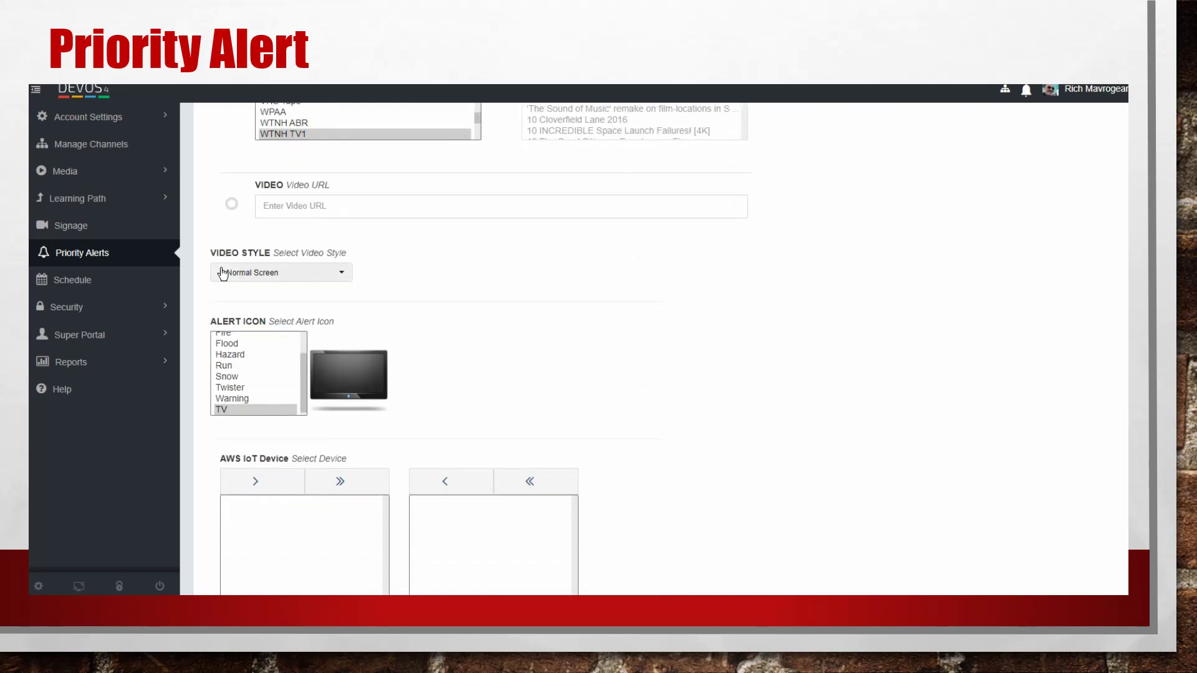
left_click(226, 370)
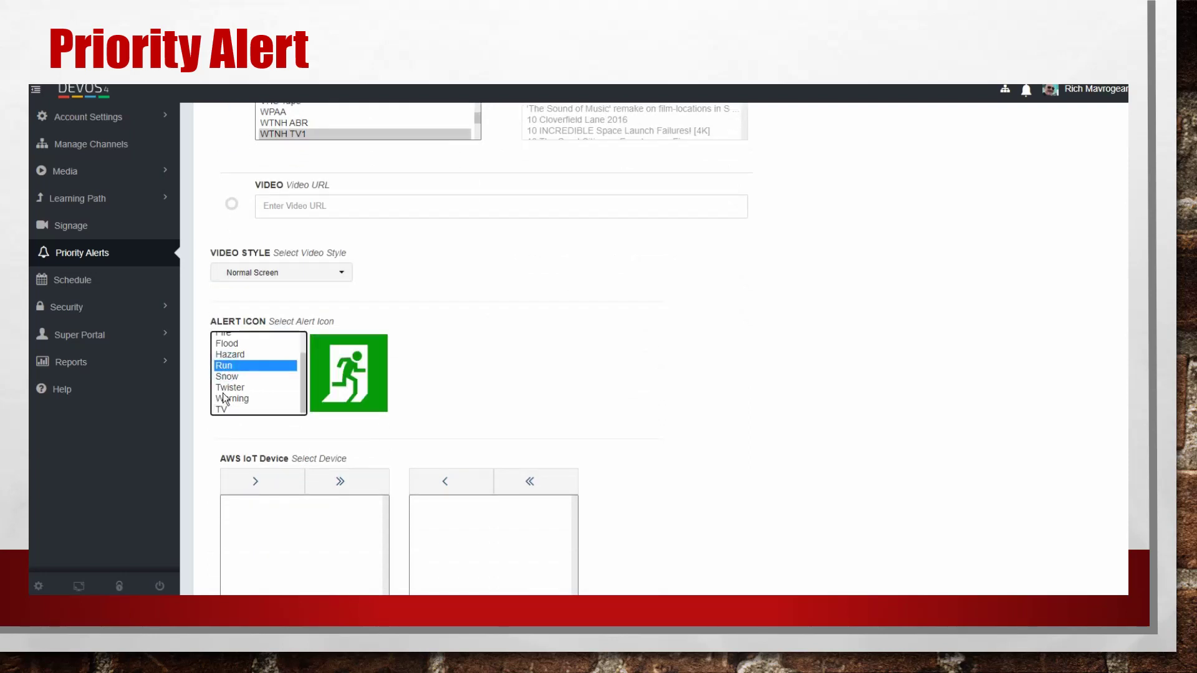
left_click(223, 378)
left_click(224, 388)
left_click(222, 398)
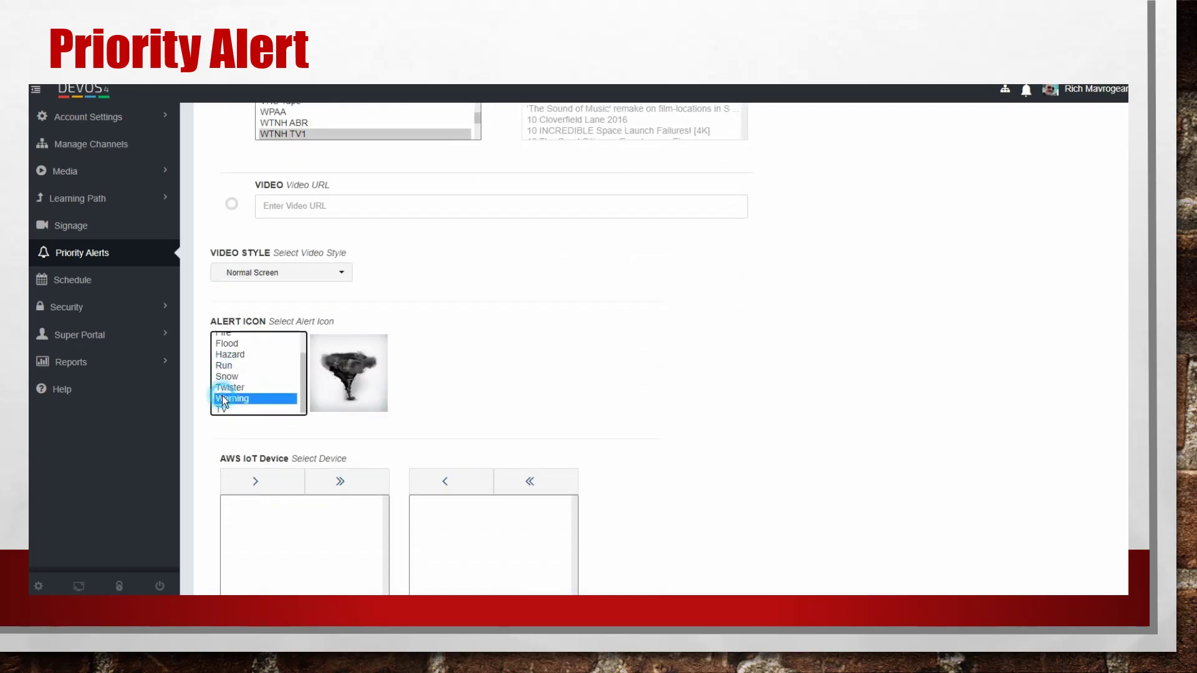
left_click(222, 409)
- Enable sending an SMS when the alert is active
scroll(324, 375, "down", 5)
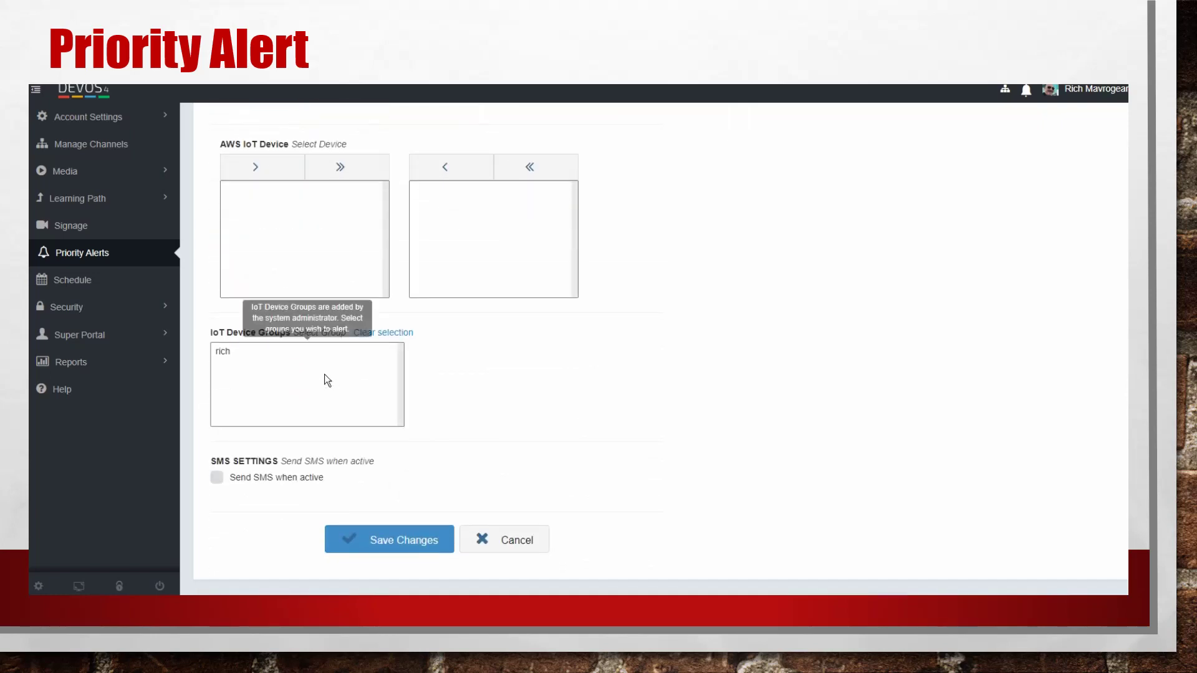
left_click(216, 479)
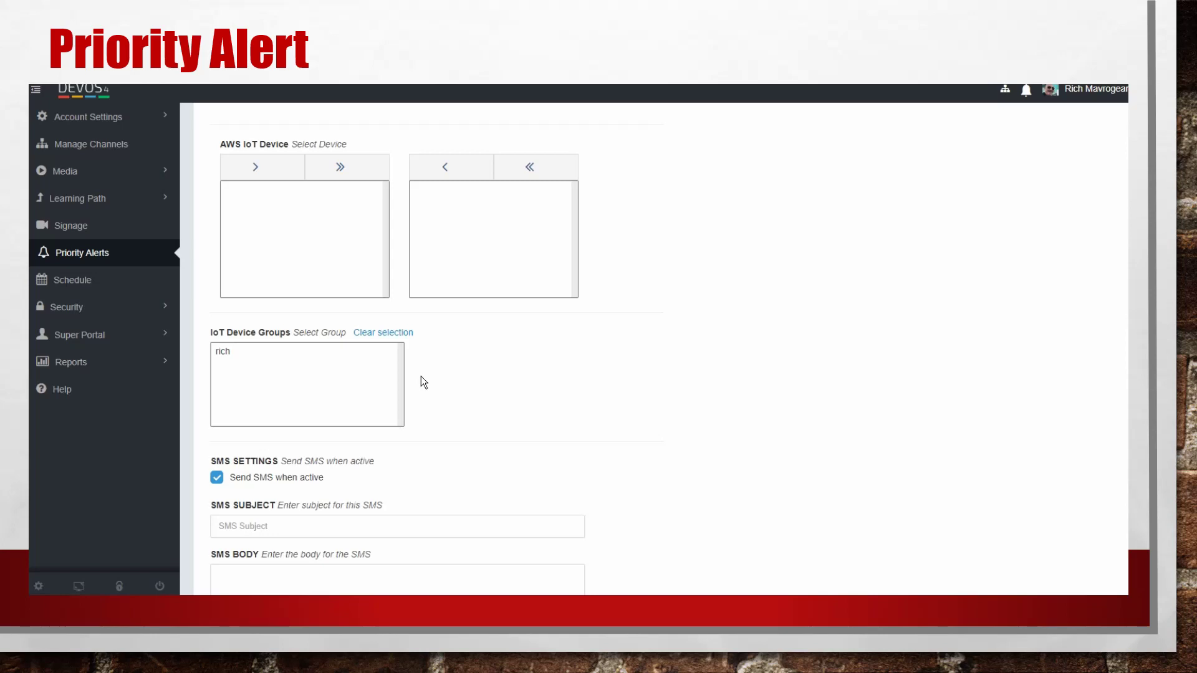
scroll(421, 377, "down", 3)
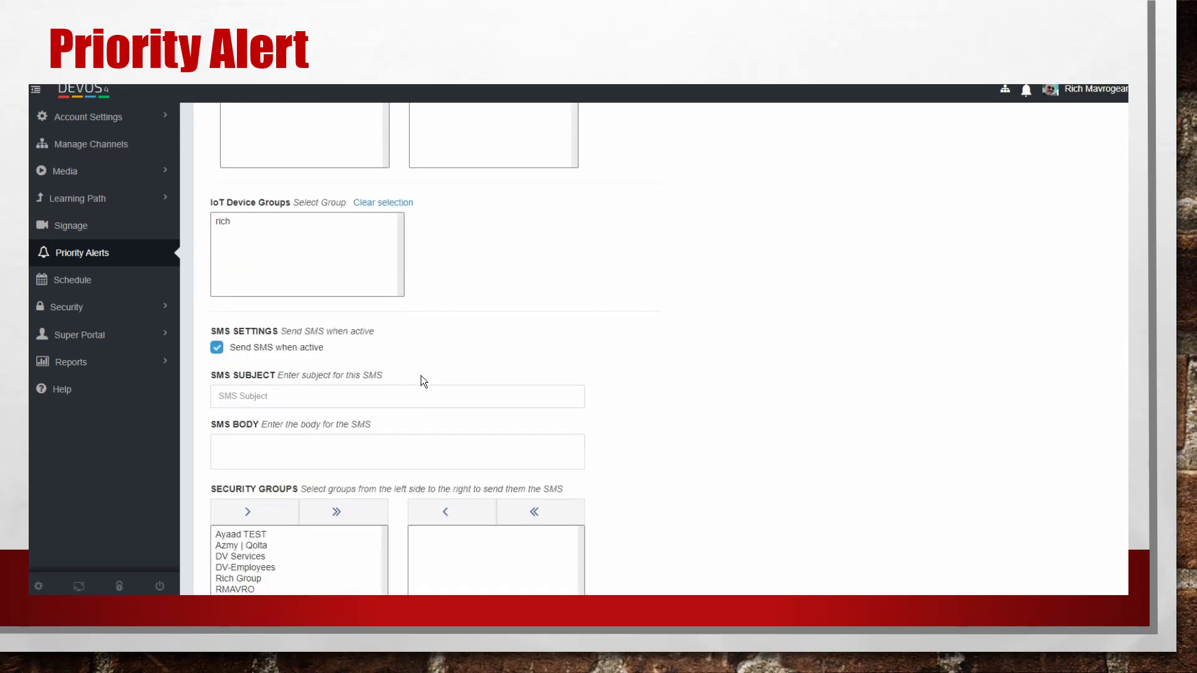
scroll(424, 373, "up", 12)
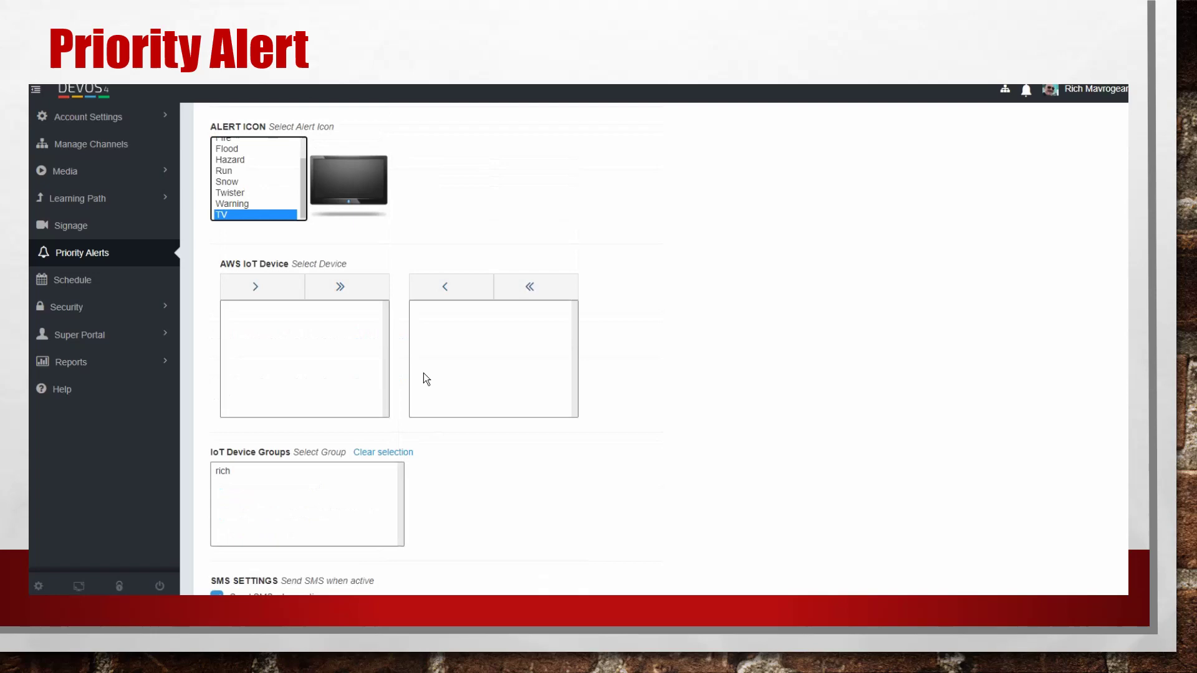
scroll(424, 373, "down", 15)
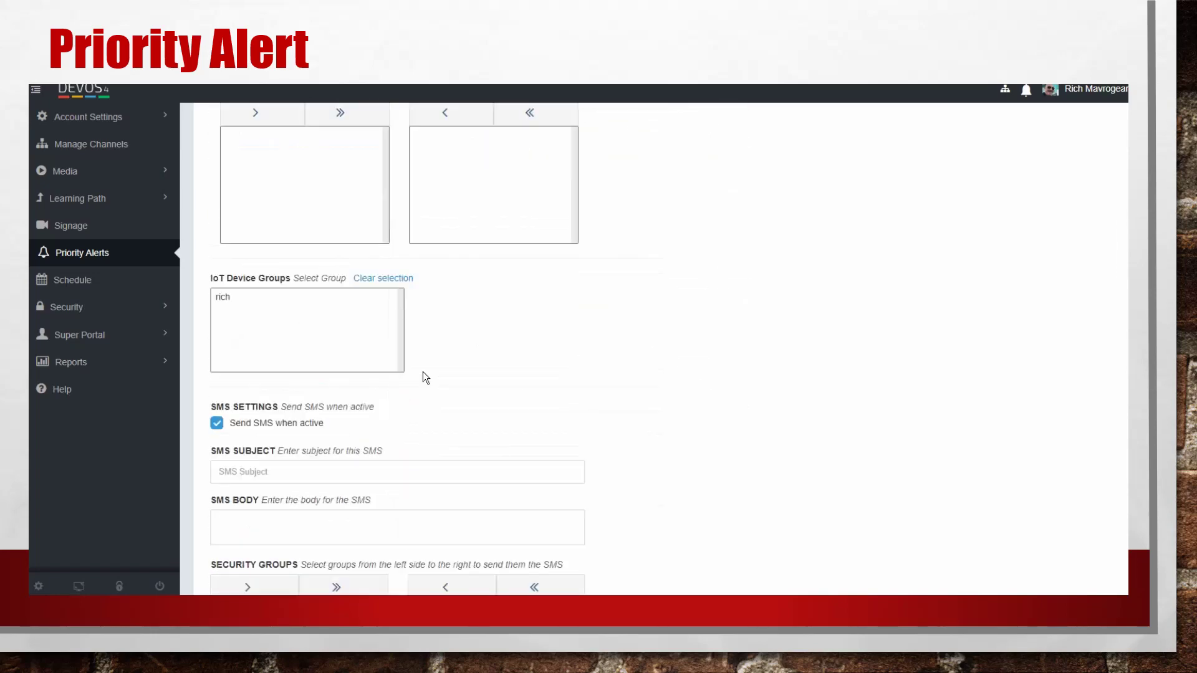
- Cancel the edit form without saving, then activate the WTNH alert and confirm with Yes
left_click(502, 536)
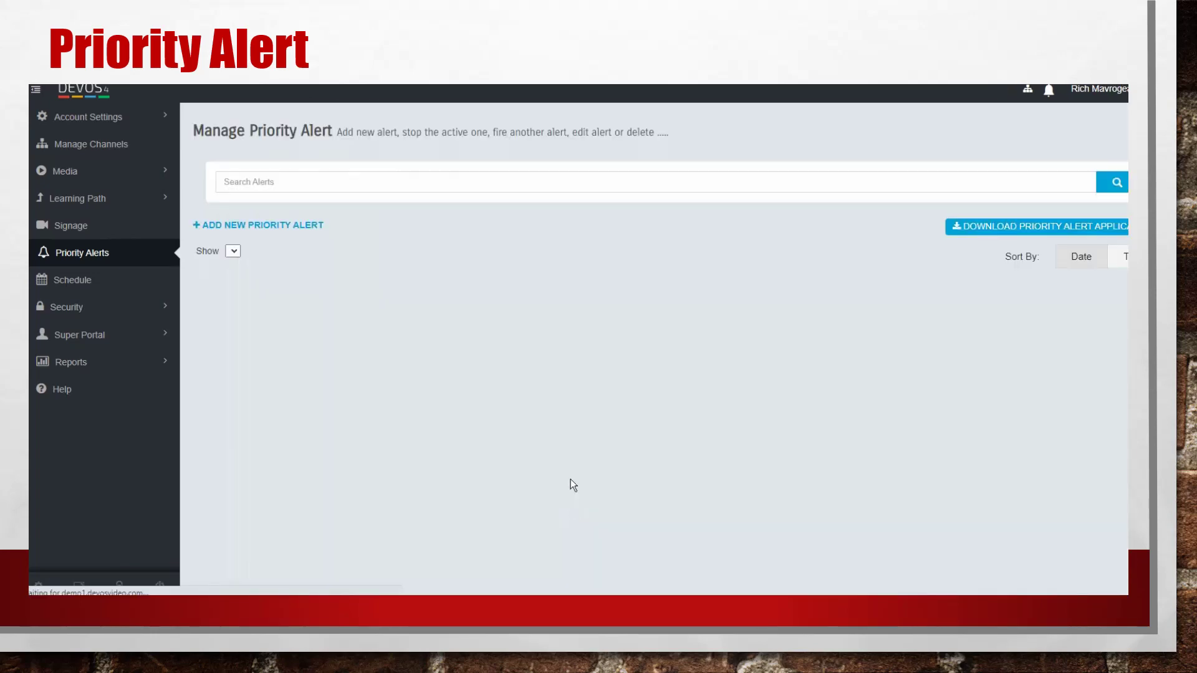
left_click(259, 338)
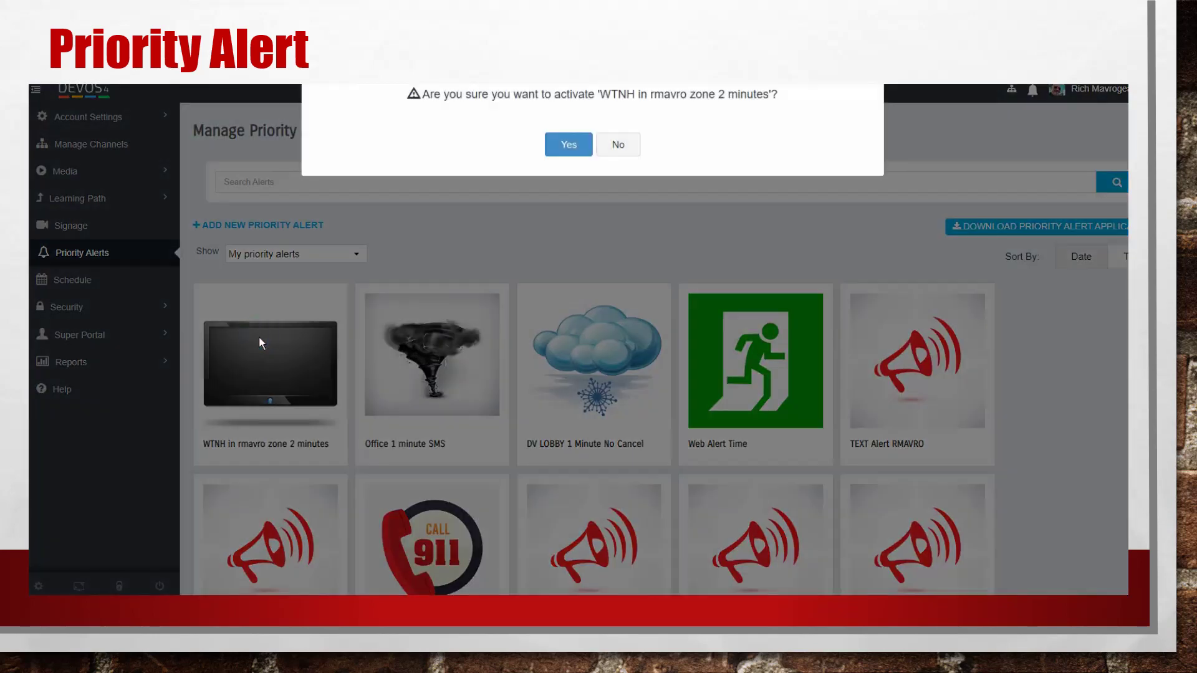
left_click(568, 144)
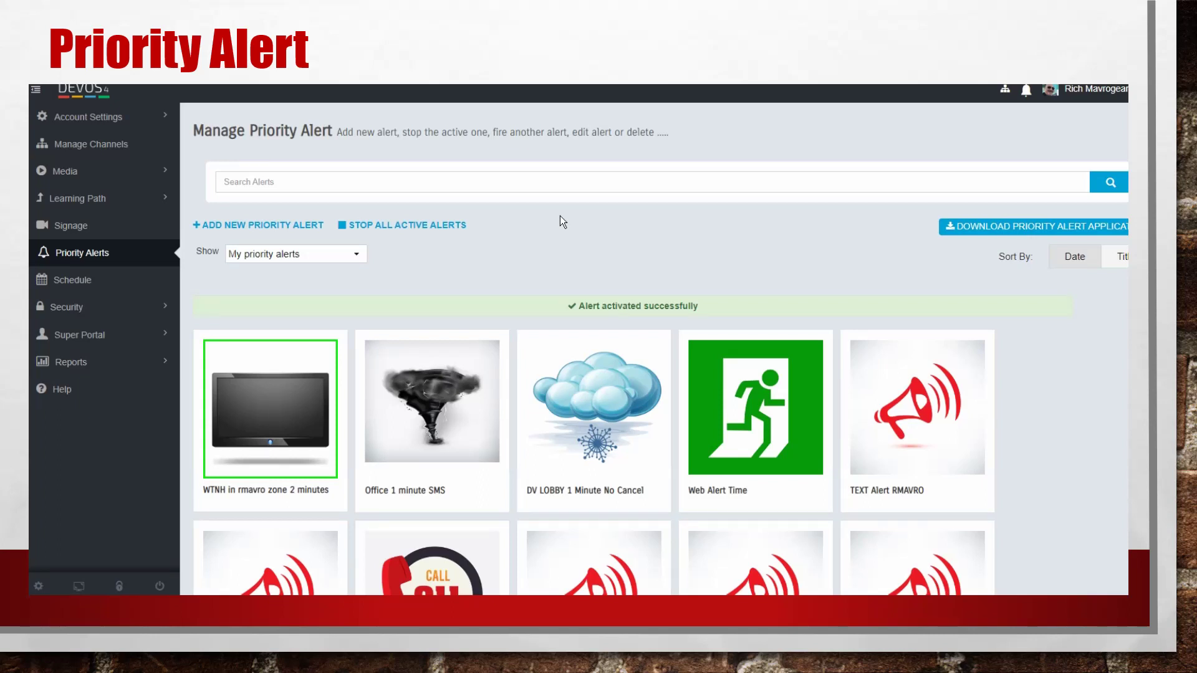
- Stop the active WTNH alert and confirm the deactivation with Yes
left_click(277, 416)
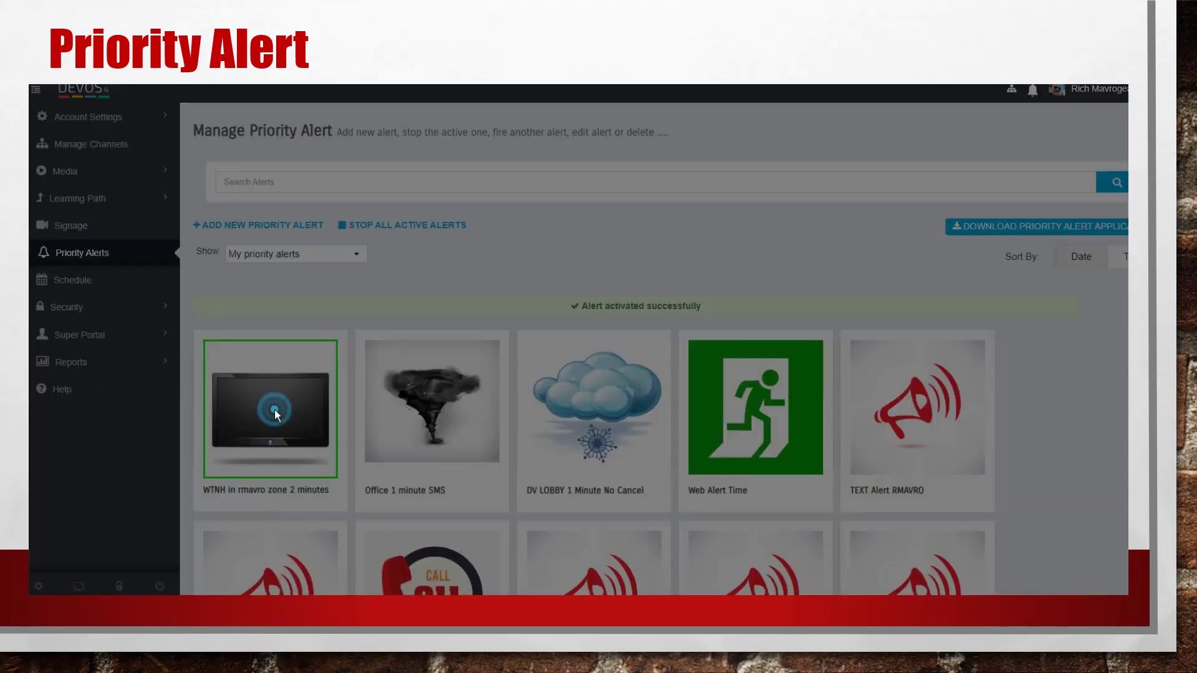
left_click(570, 145)
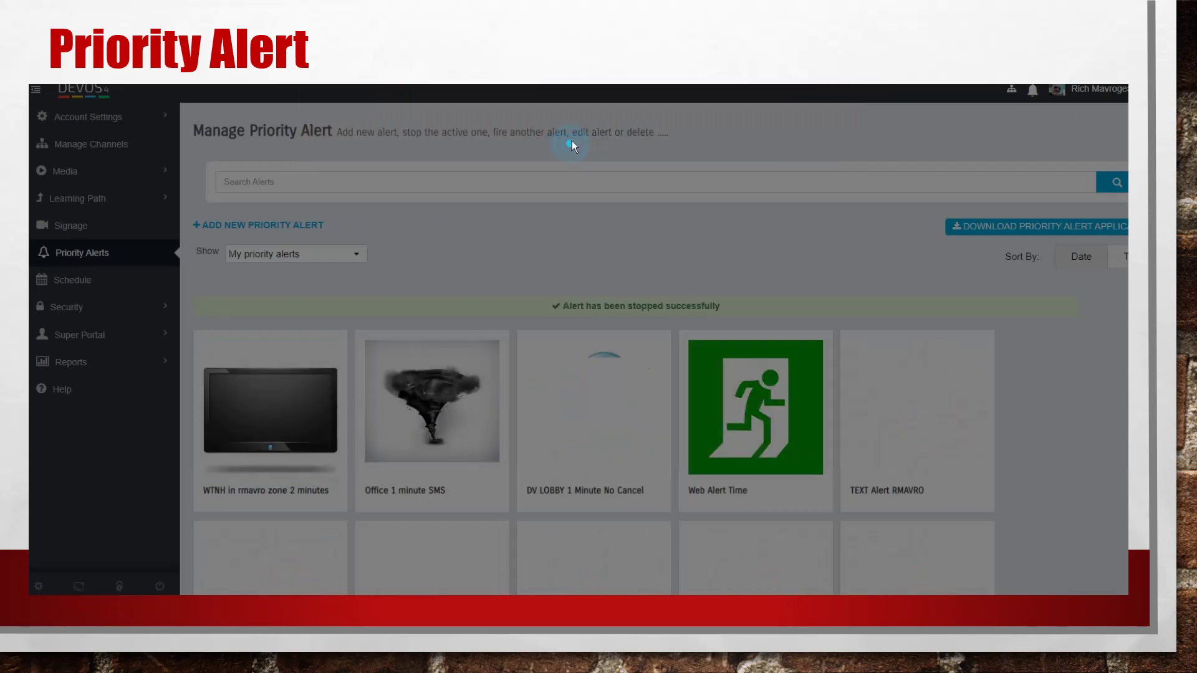